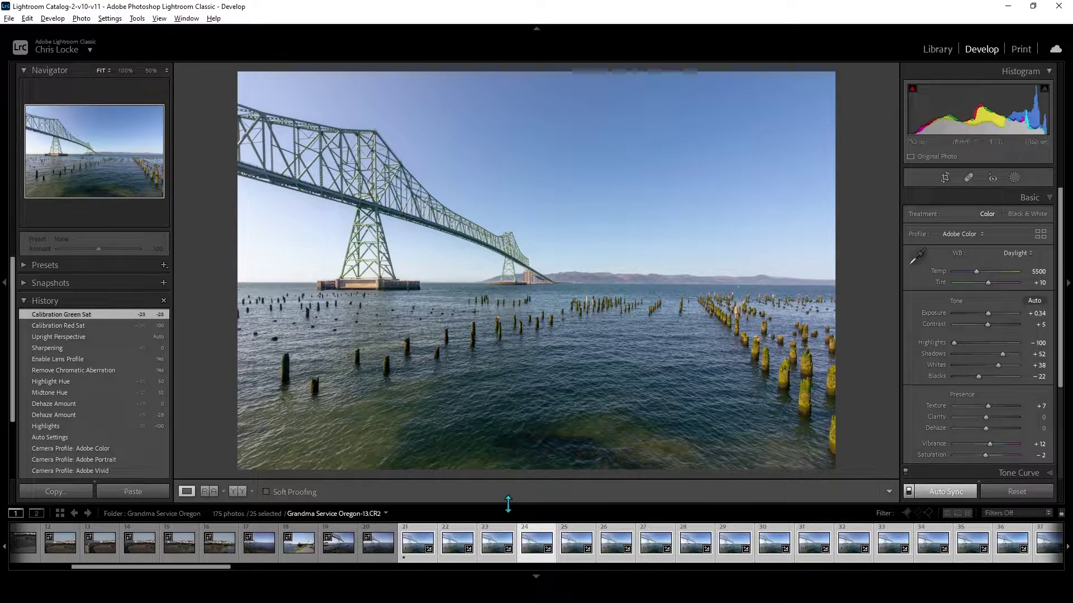
drag(175, 573, 235, 574)
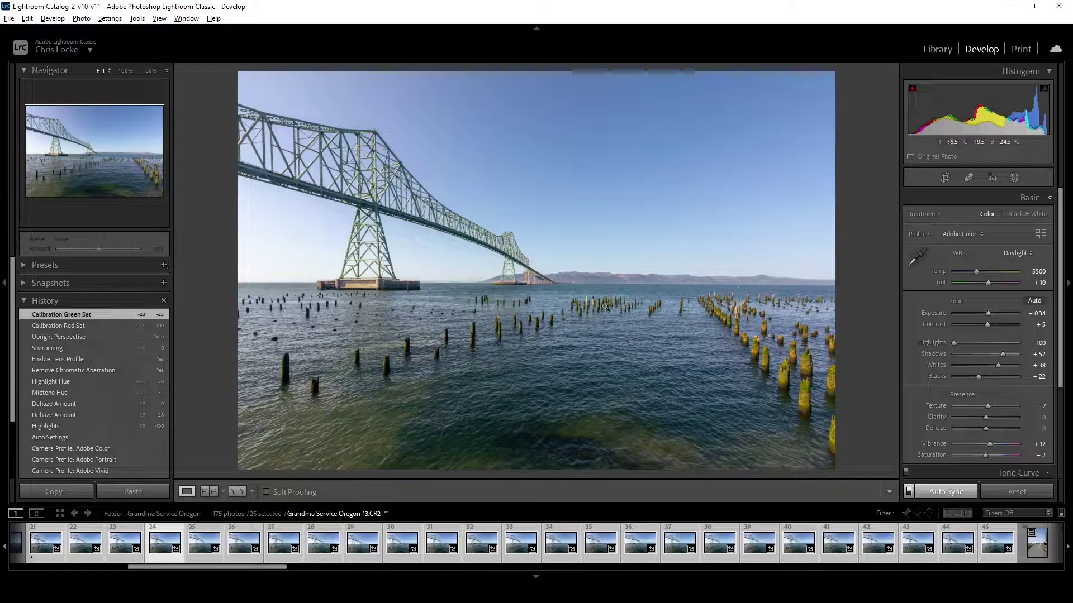
Send the 25 selected bridge photos from Lightroom Classic to Photoshop as layers in one document
right_click(544, 207)
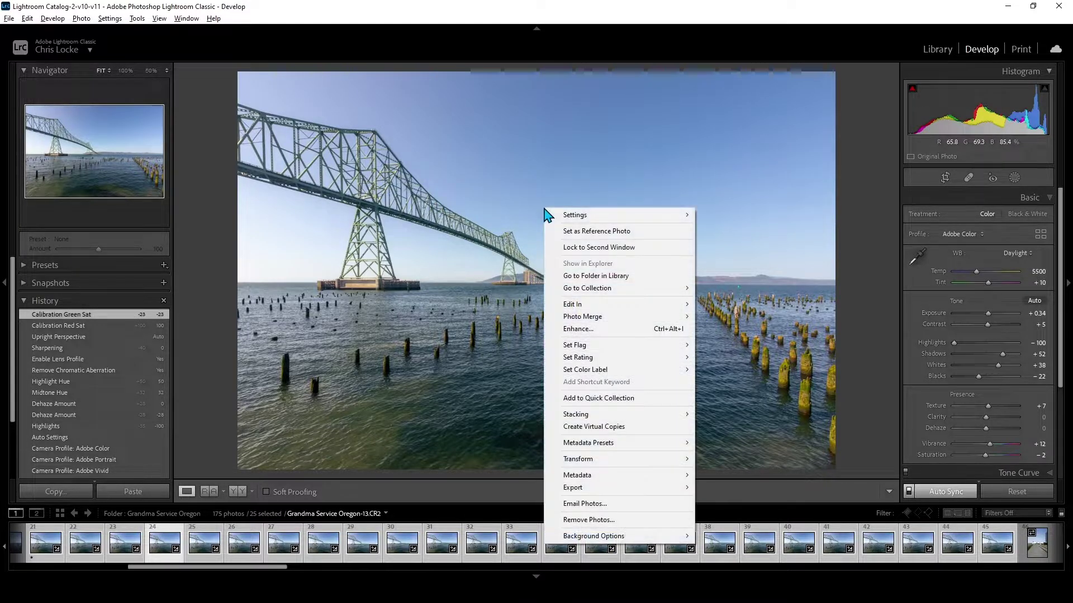
mouse_move(579, 310)
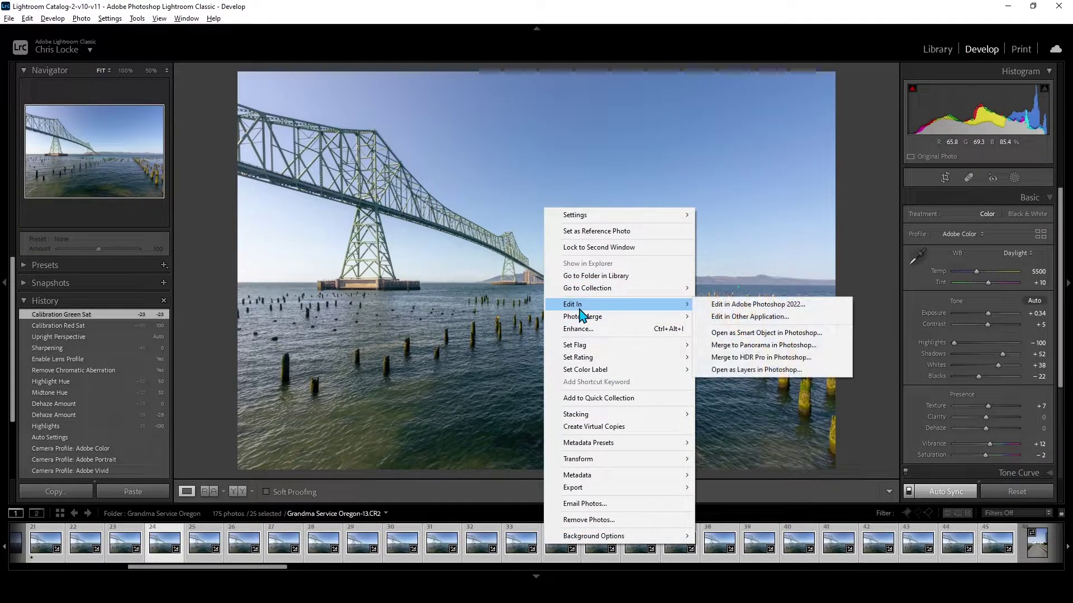
click(808, 374)
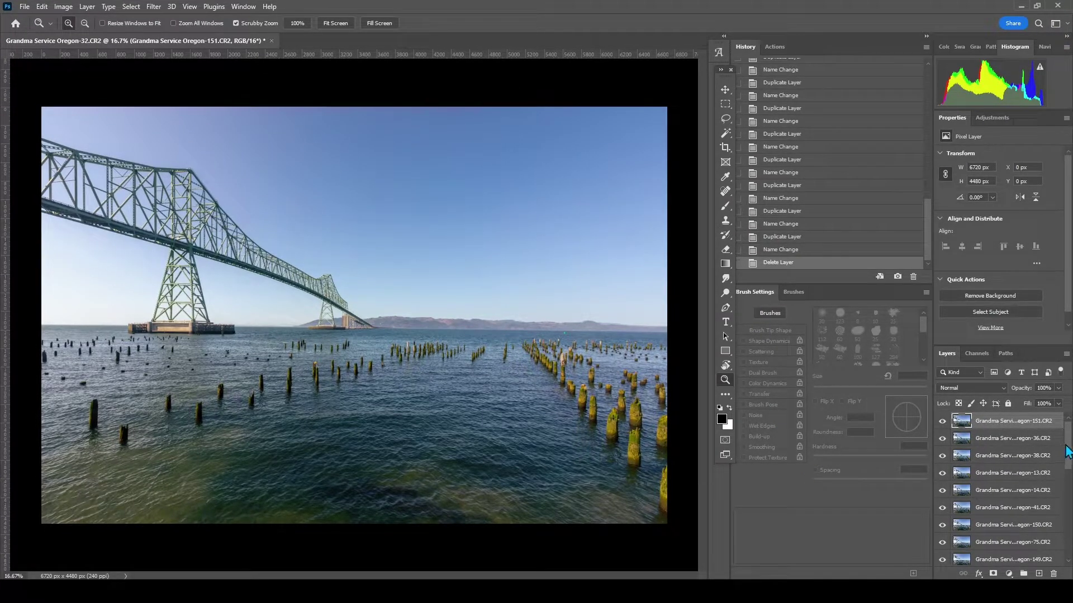
Flip the top layer's visibility off and on to compare exposures
mouse_move(1064, 445)
mouse_down()
mouse_move(1066, 547)
mouse_move(1069, 443)
mouse_up()
click(942, 421)
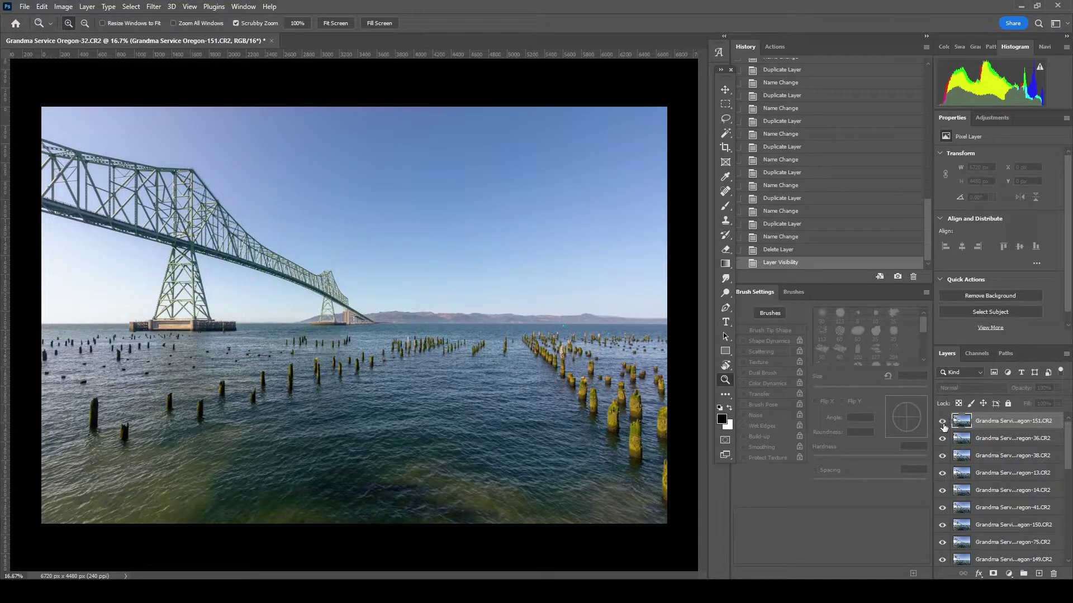
click(942, 423)
click(943, 423)
click(942, 423)
Hide and re-show the -151, -36 and -38 layers, then select every layer in the stack
click(942, 423)
click(942, 439)
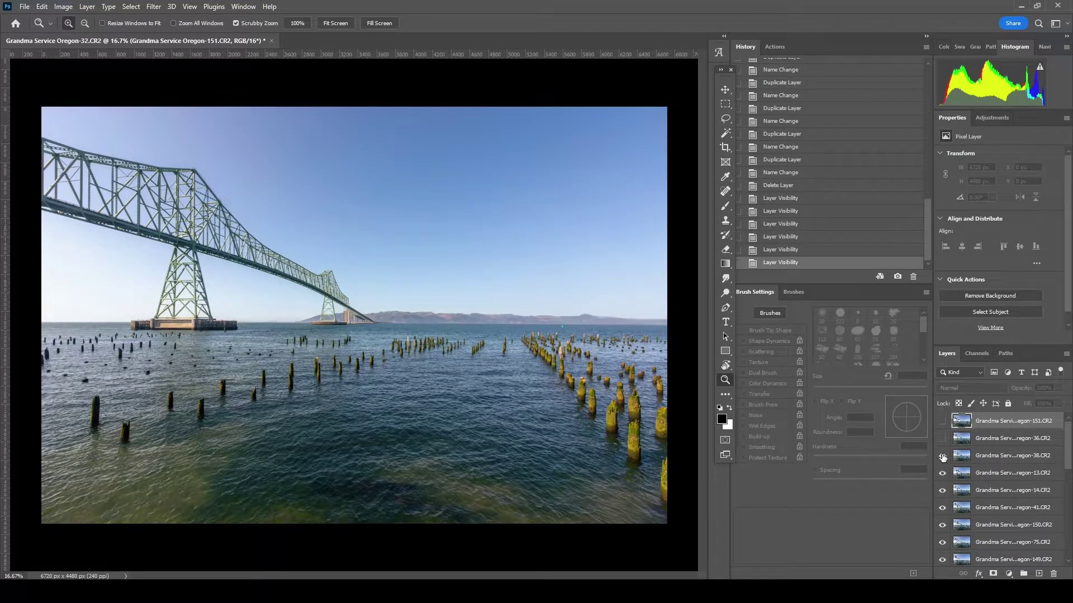
click(941, 456)
click(942, 456)
click(942, 438)
click(943, 423)
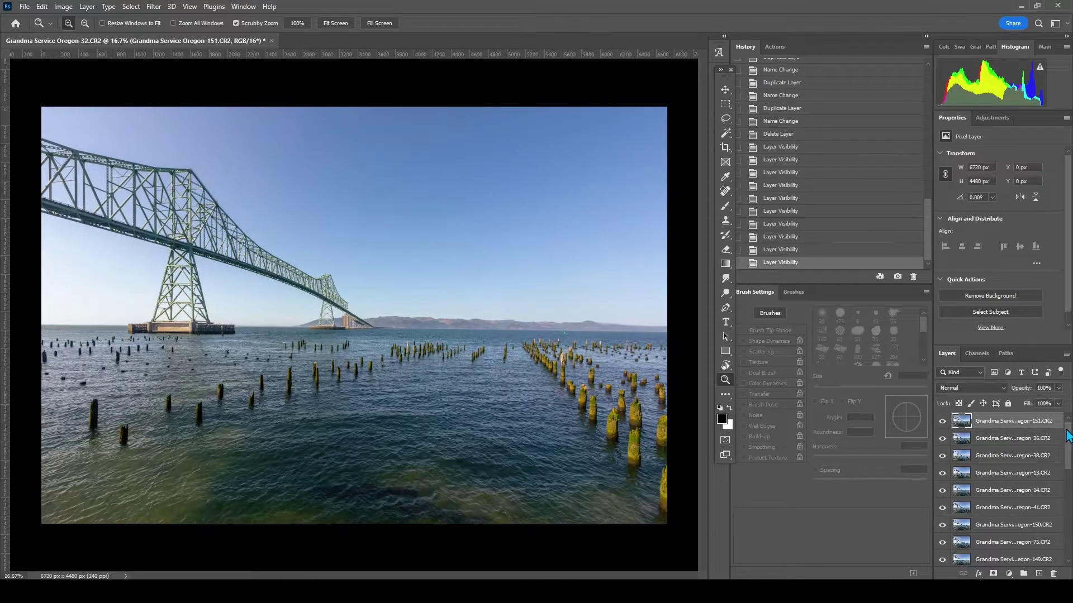
drag(1068, 436, 1061, 561)
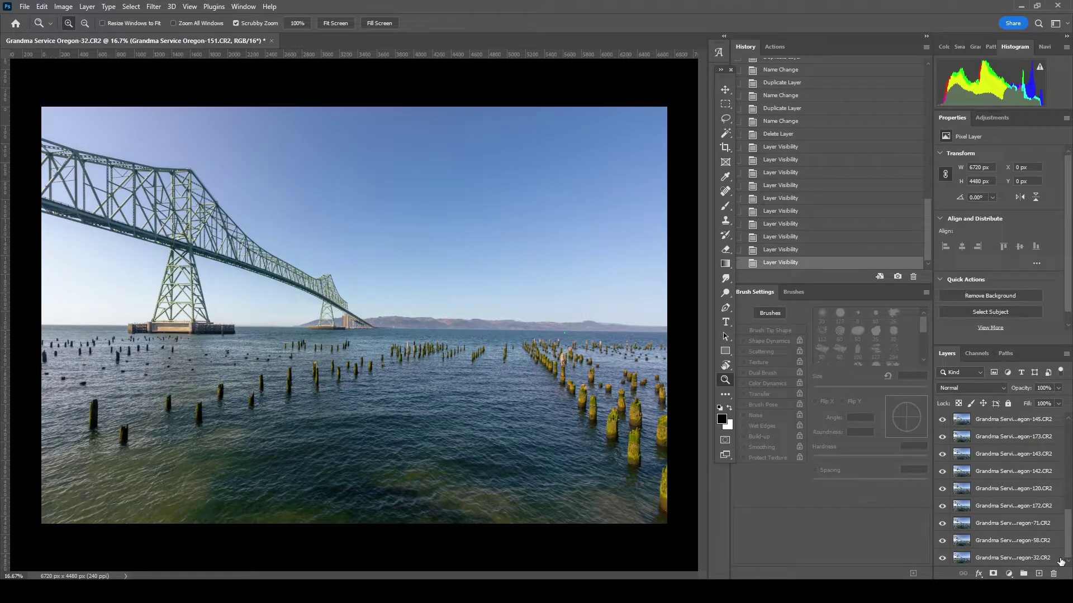
shift+click(1030, 559)
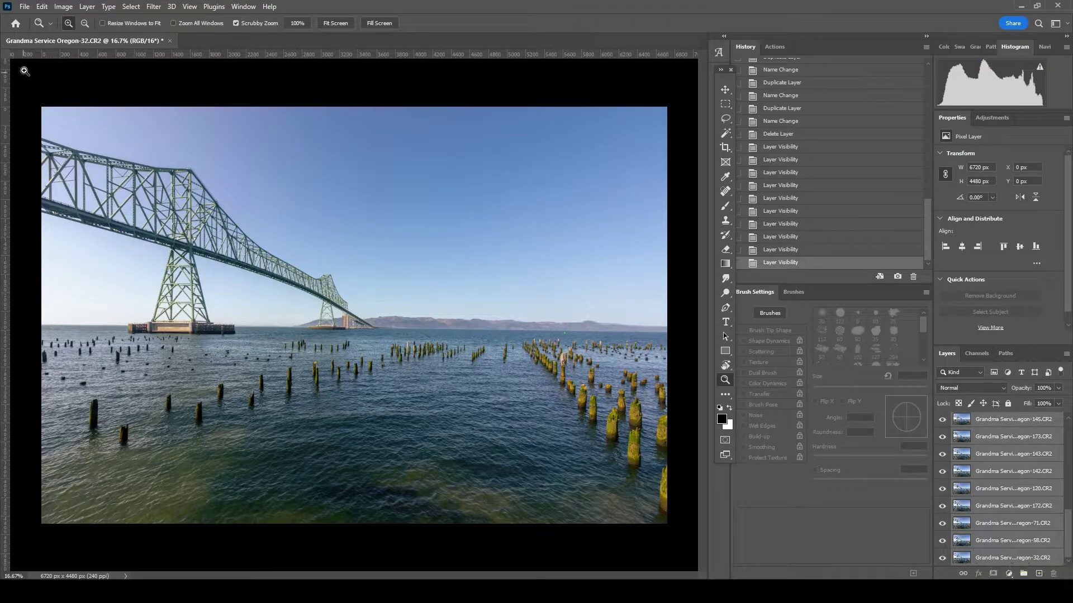
Auto-align the selected bridge photo layers with Auto projection
click(43, 8)
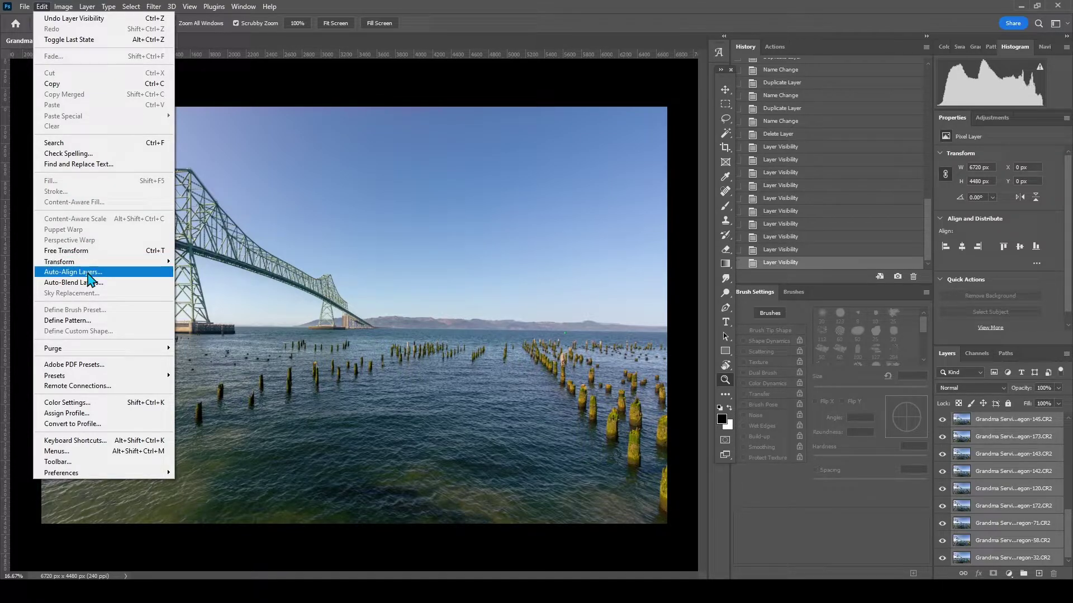
click(114, 278)
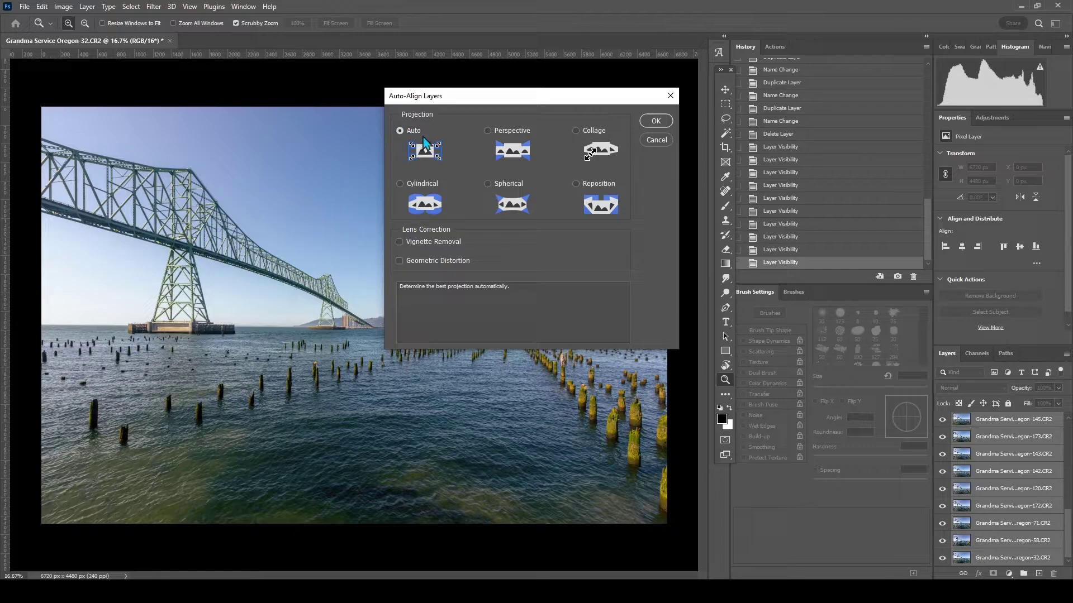
click(646, 123)
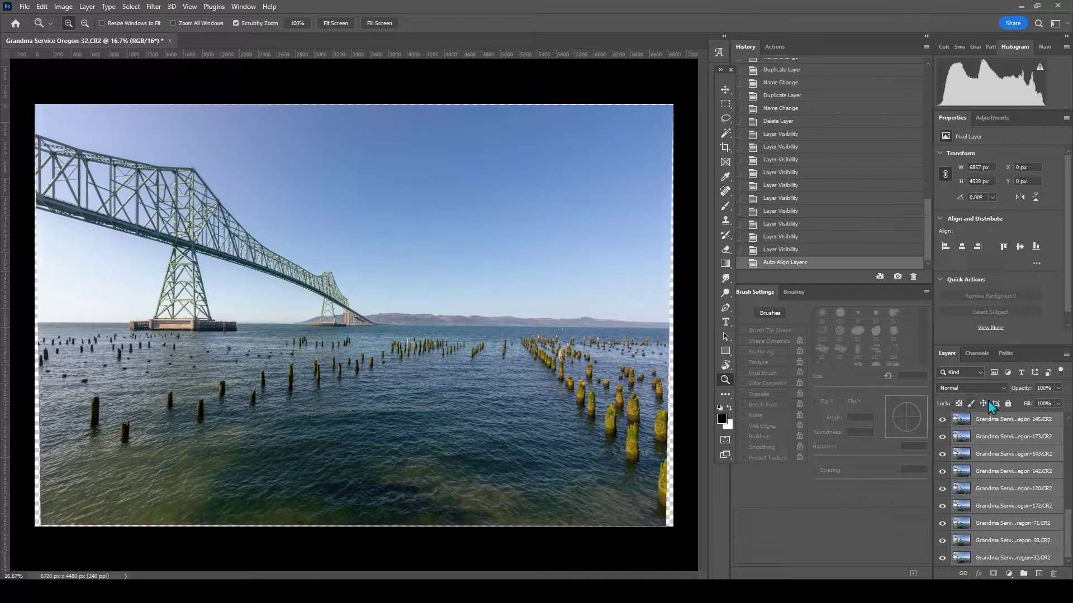
Hide the top layer and the -36, -38, -13 and -14 layers to check alignment
scroll(1039, 431, up, 5)
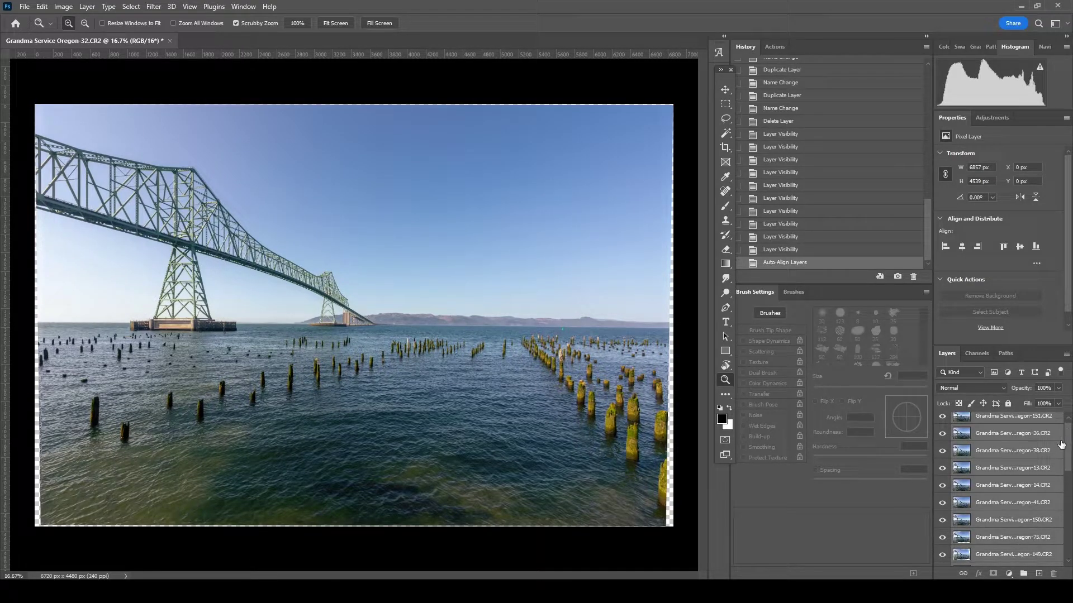
scroll(1061, 447, up, 1)
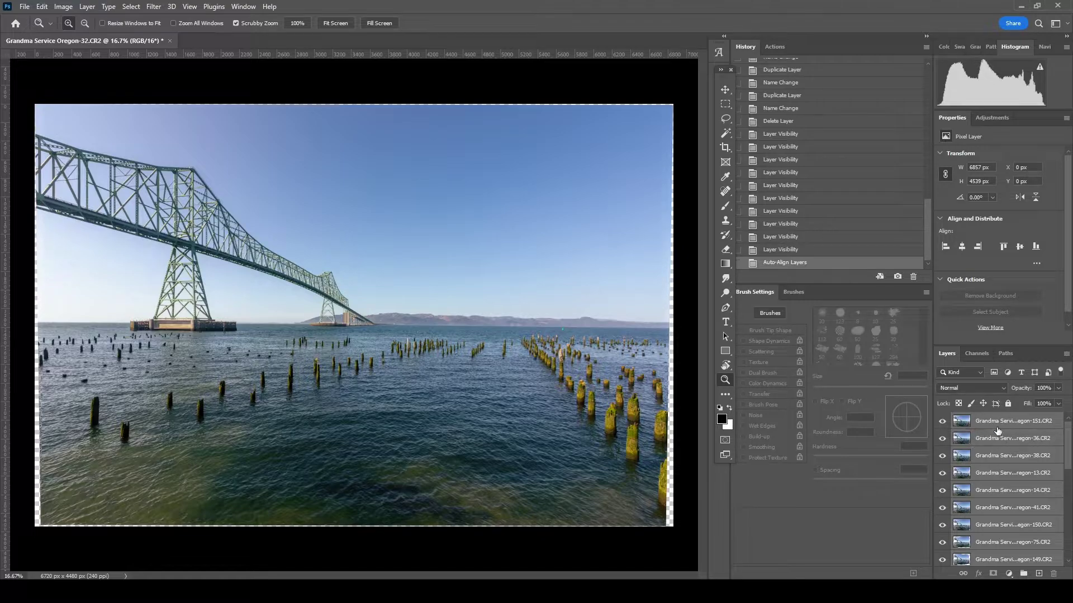
click(942, 422)
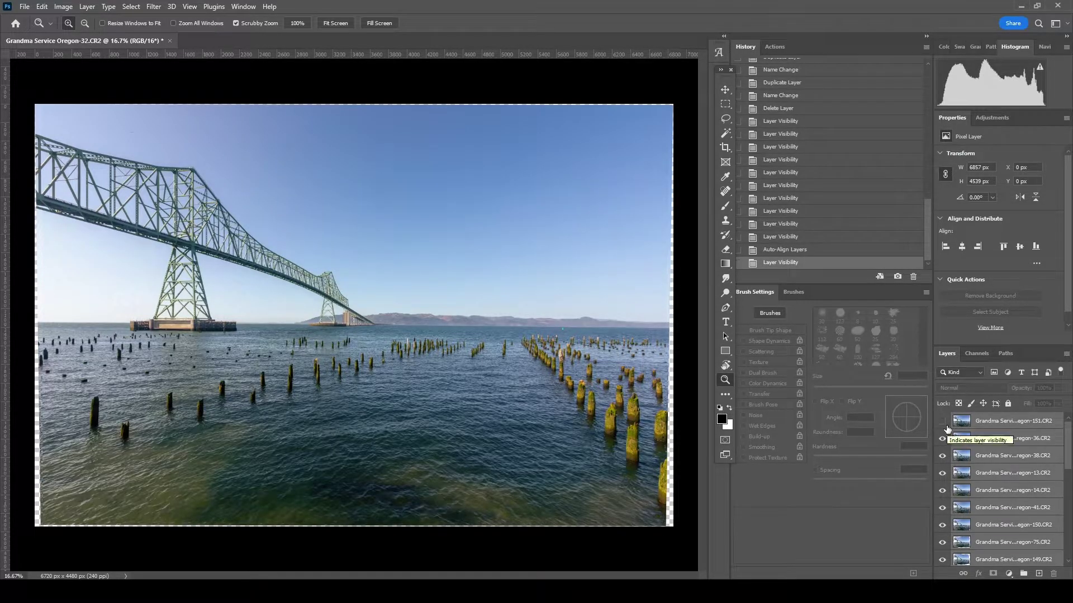
click(942, 438)
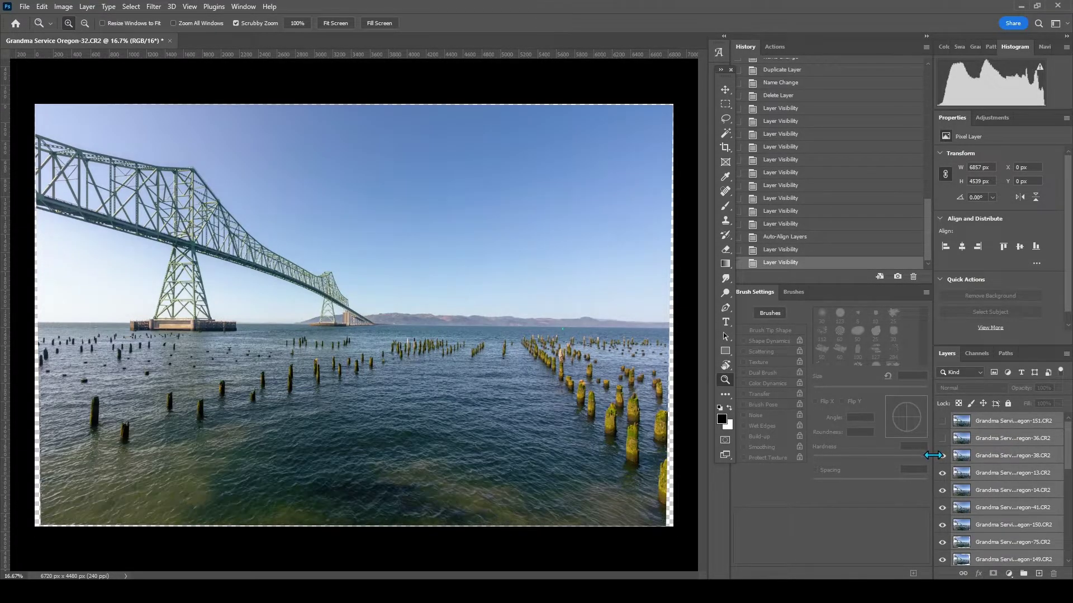
click(942, 456)
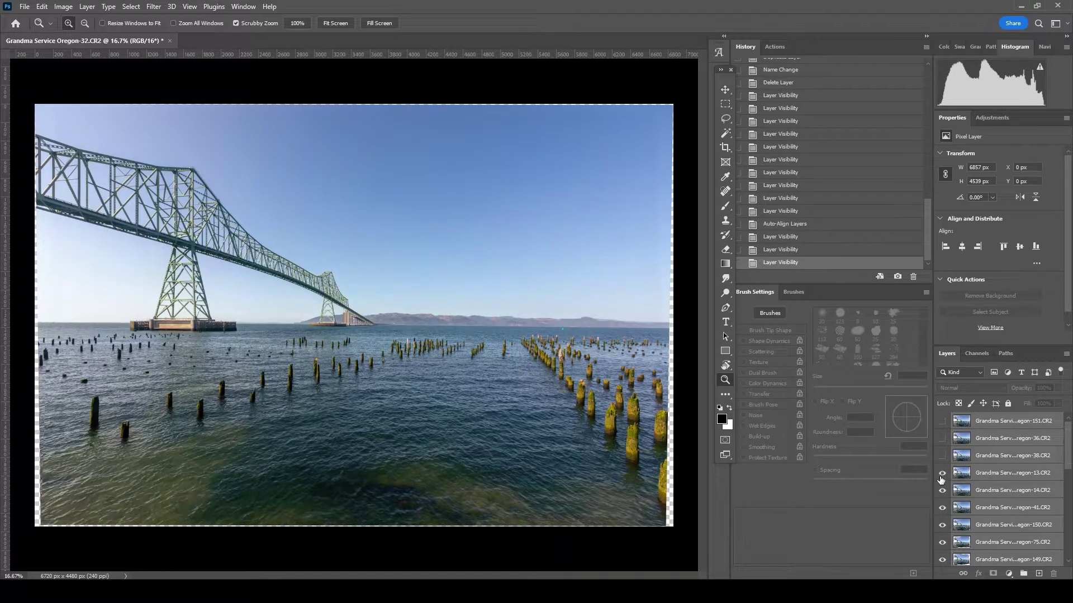
click(942, 474)
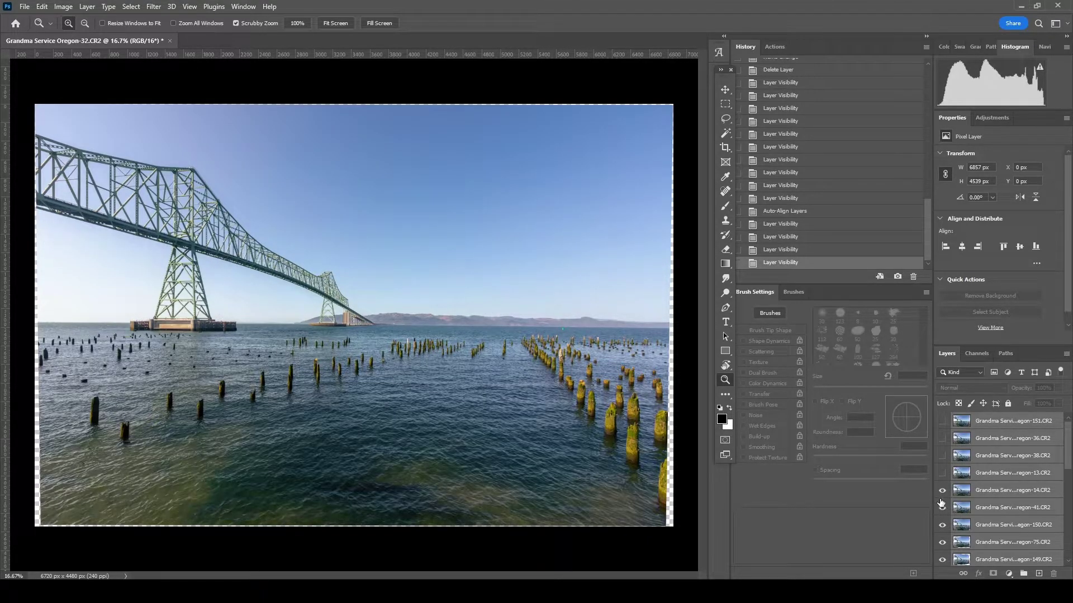
click(941, 494)
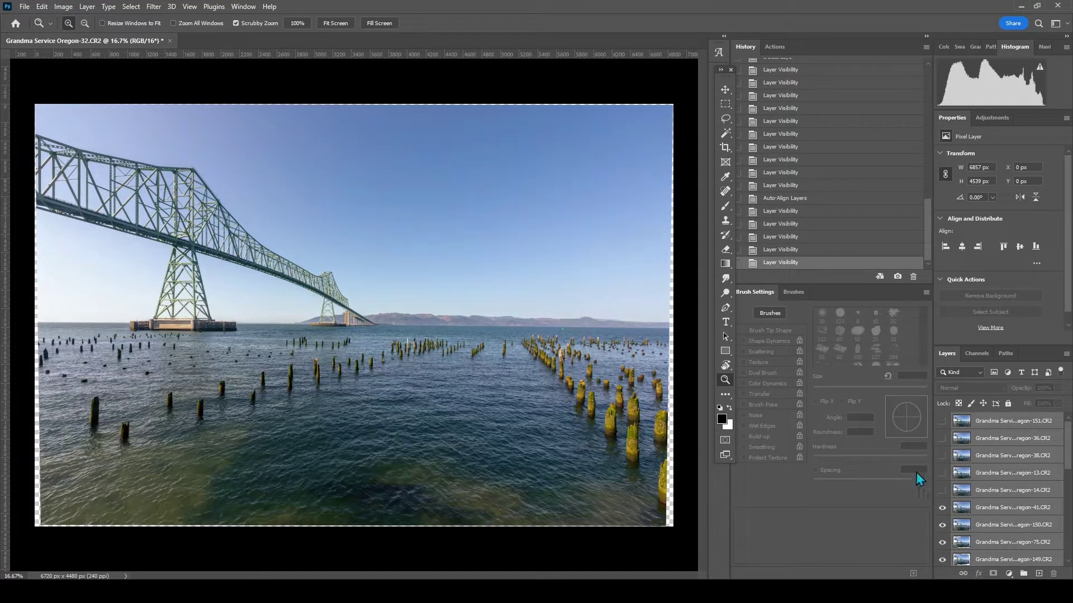
Turn visibility back on for those five aligned photo layers
click(942, 490)
click(942, 473)
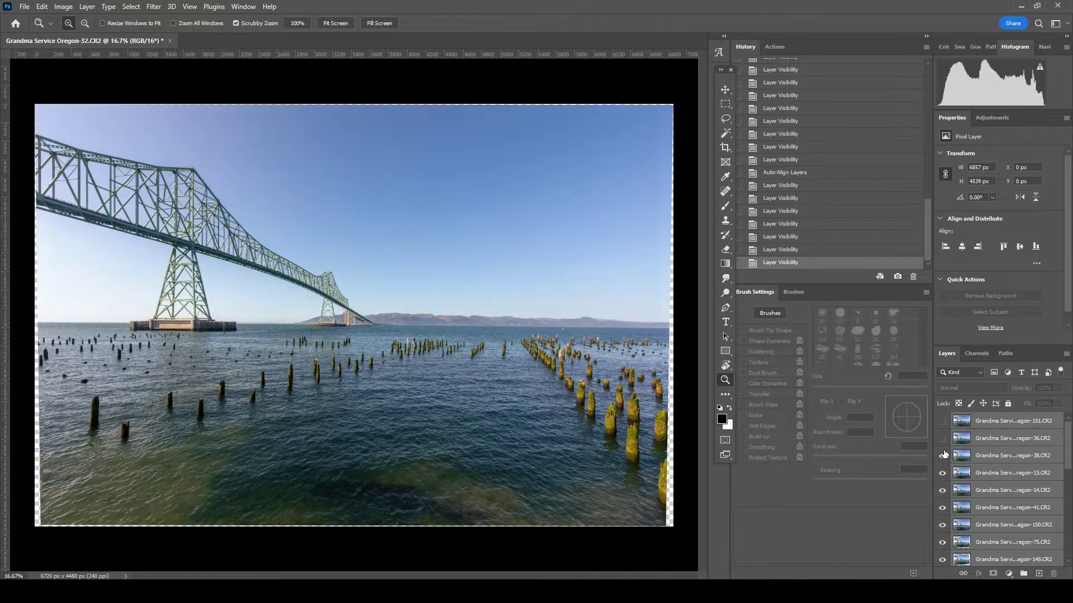
click(943, 456)
click(942, 438)
click(942, 420)
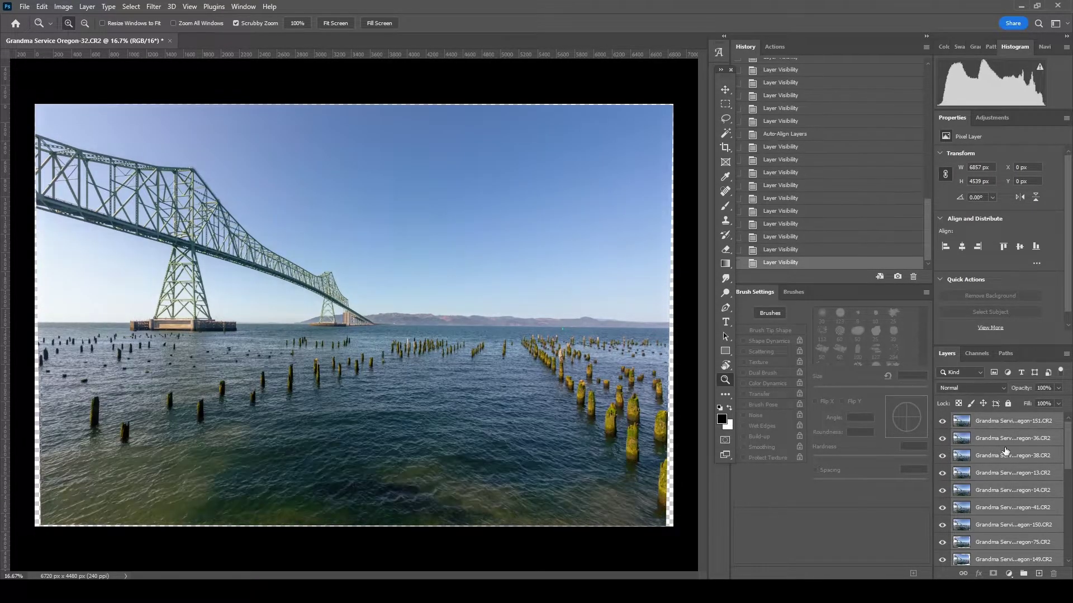
drag(678, 499, 683, 499)
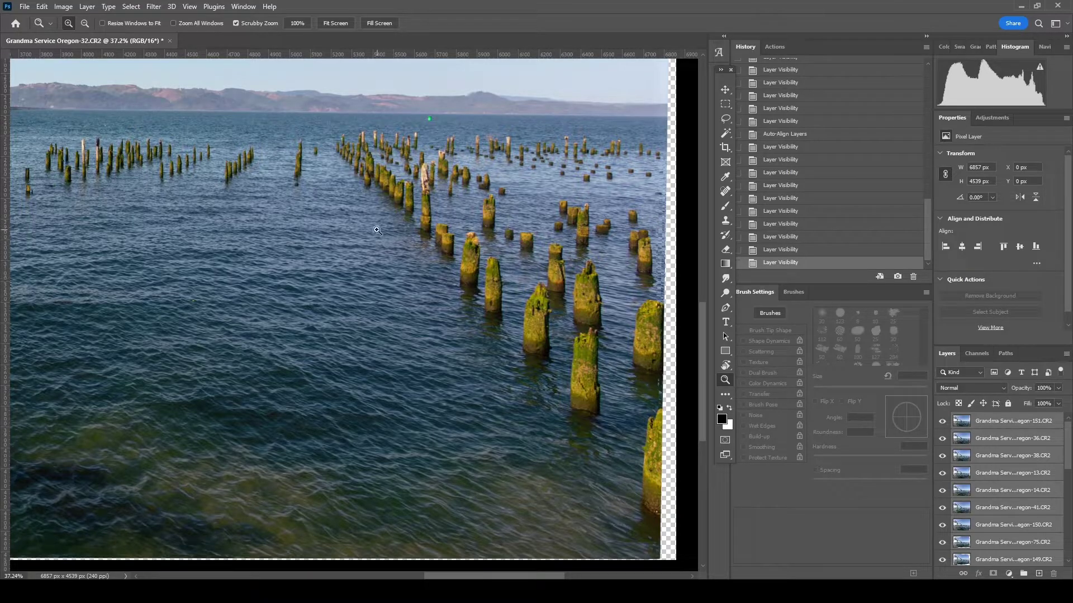
drag(364, 208, 324, 235)
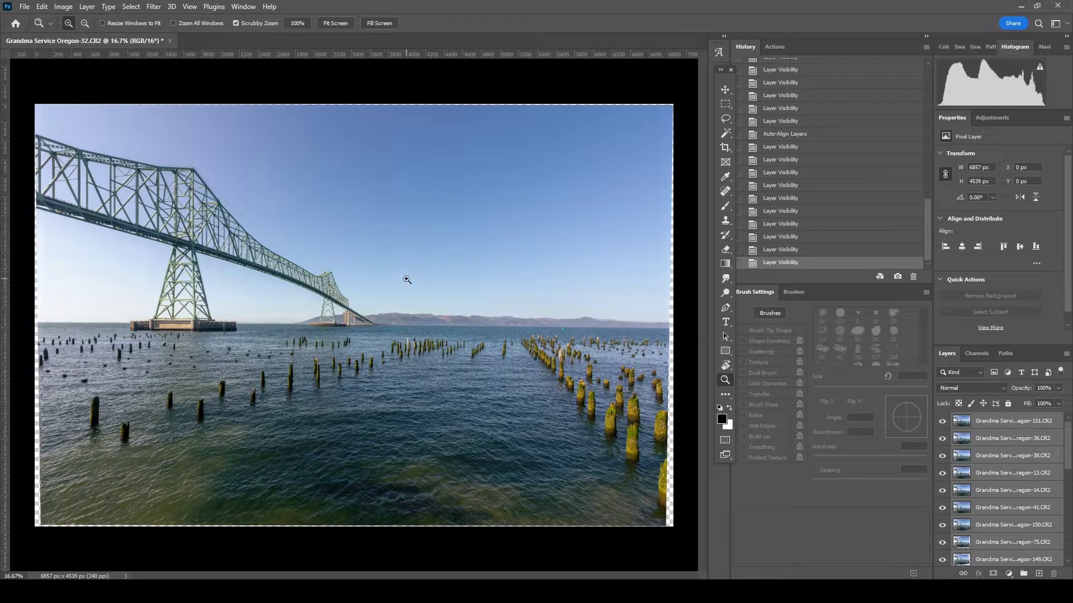
Convert the selected aligned bridge layers into one embedded smart object named after the -151 photo
click(85, 7)
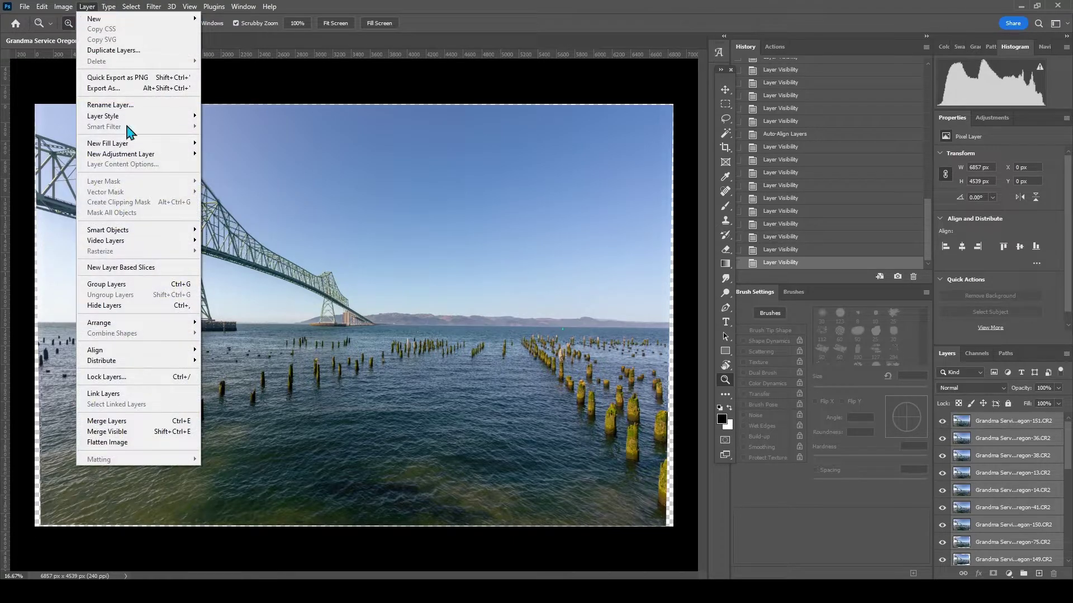
mouse_move(137, 237)
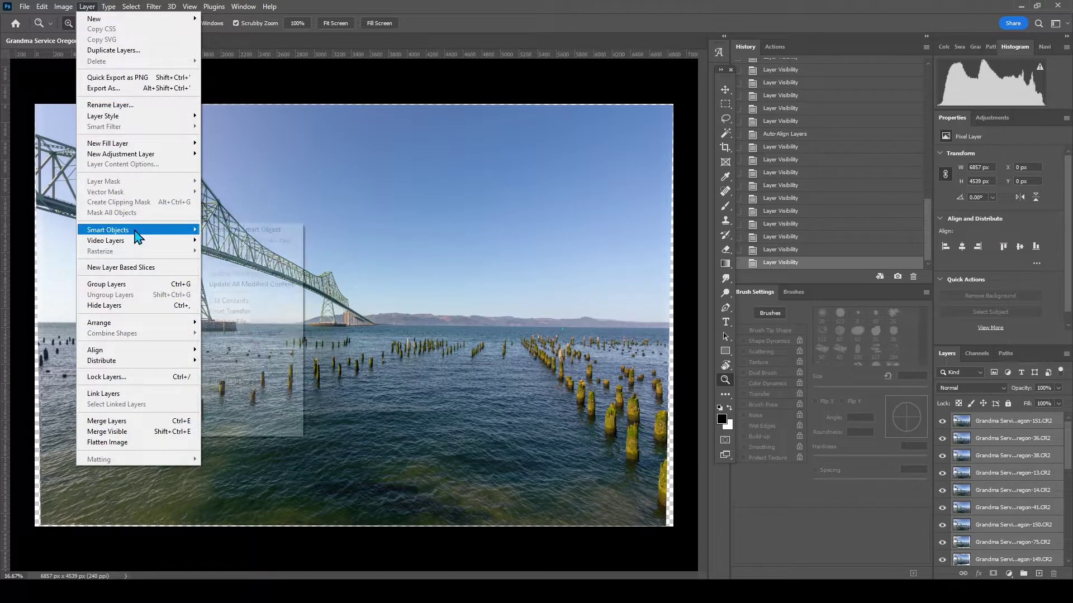
click(229, 233)
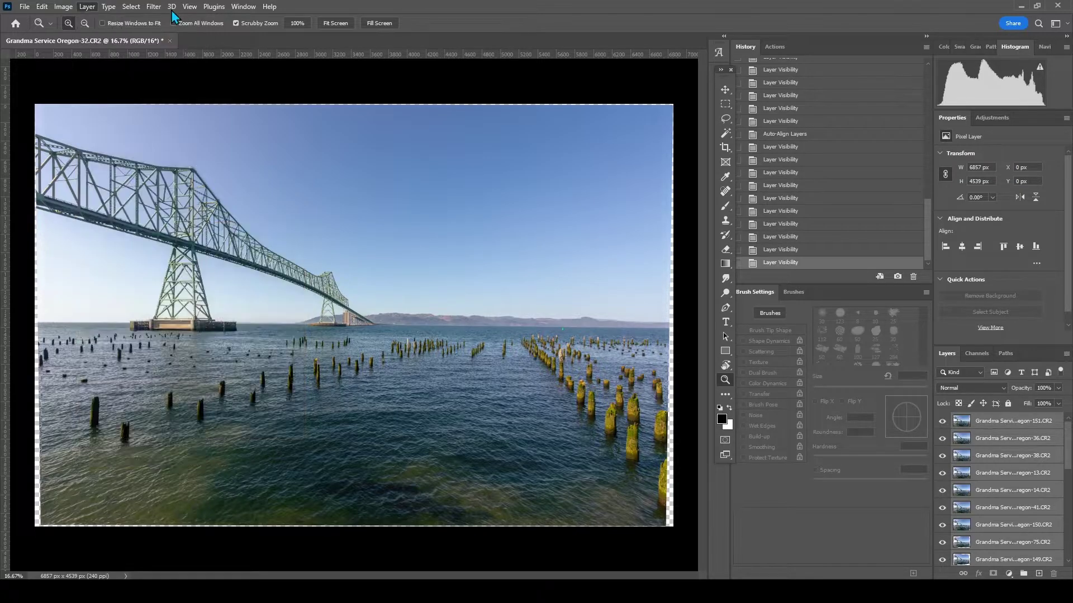
click(154, 7)
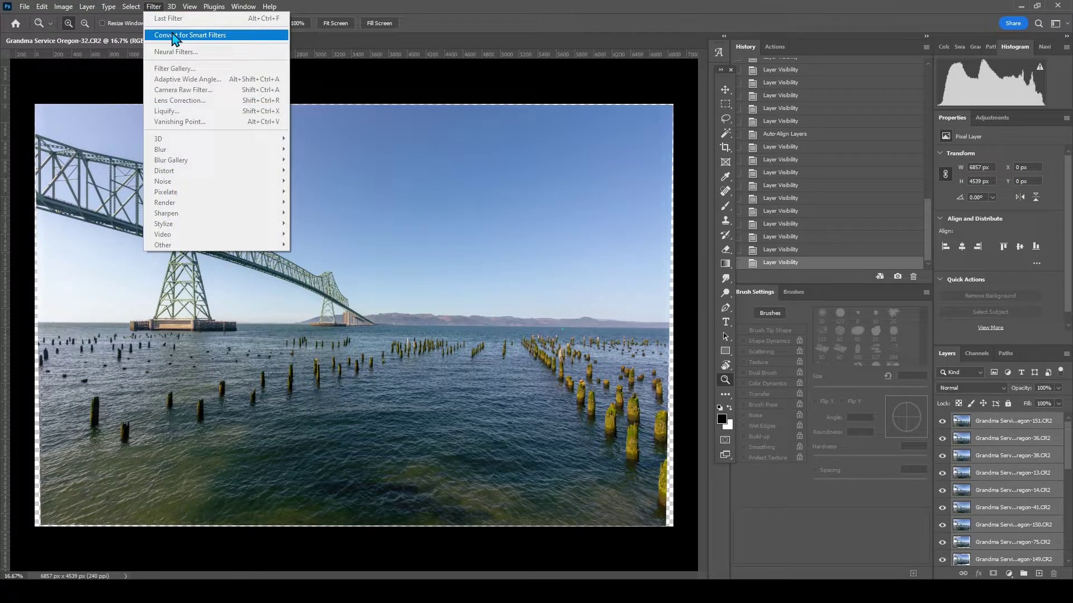
right_click(1015, 495)
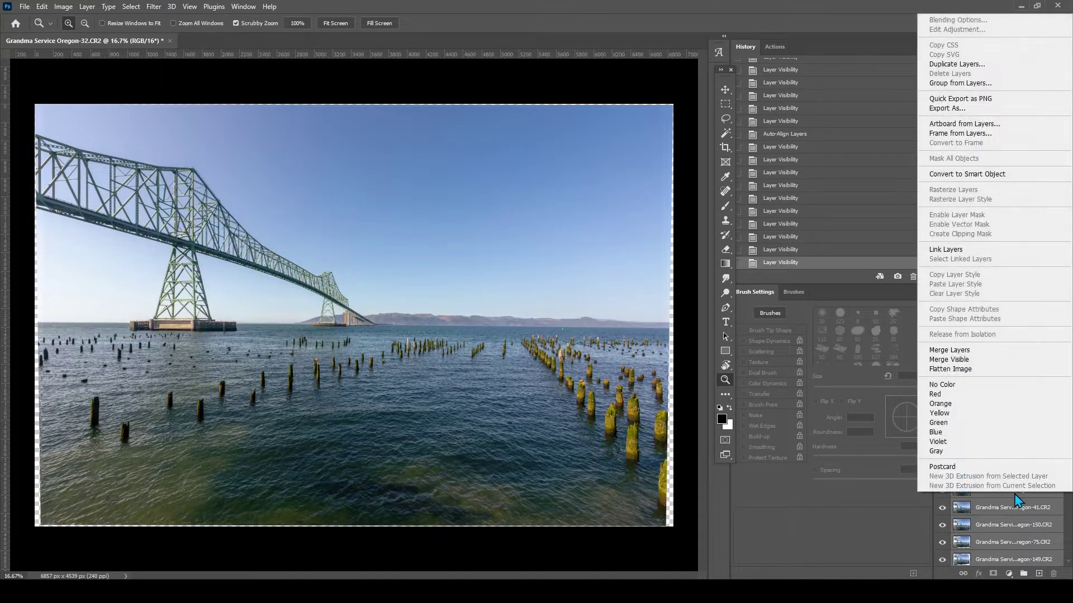
click(991, 175)
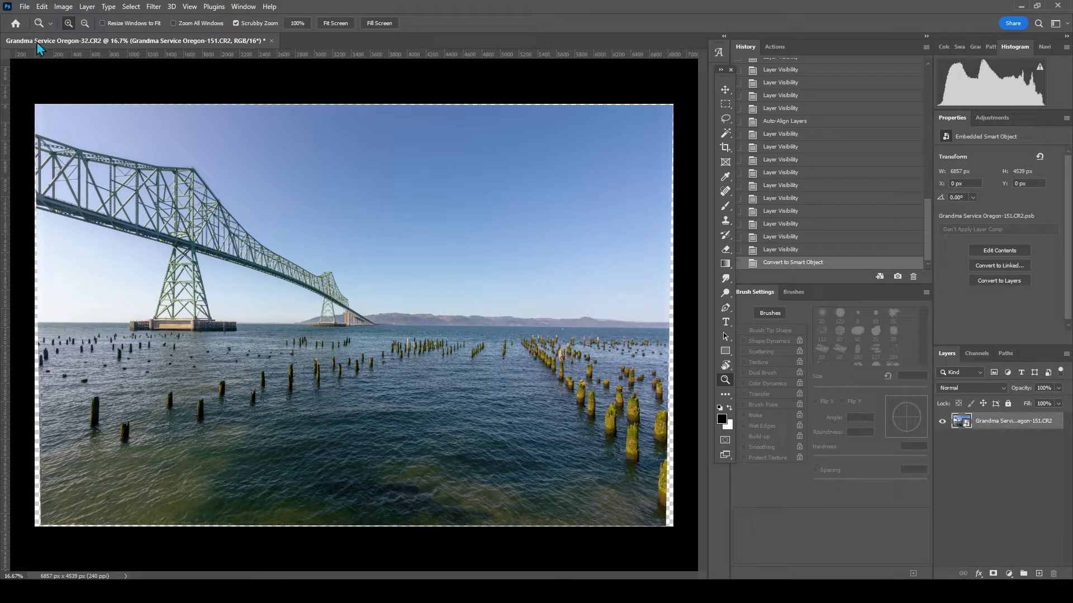
Set the smart object's stack mode to Mean to smooth the water into a long exposure
click(87, 8)
mouse_move(122, 234)
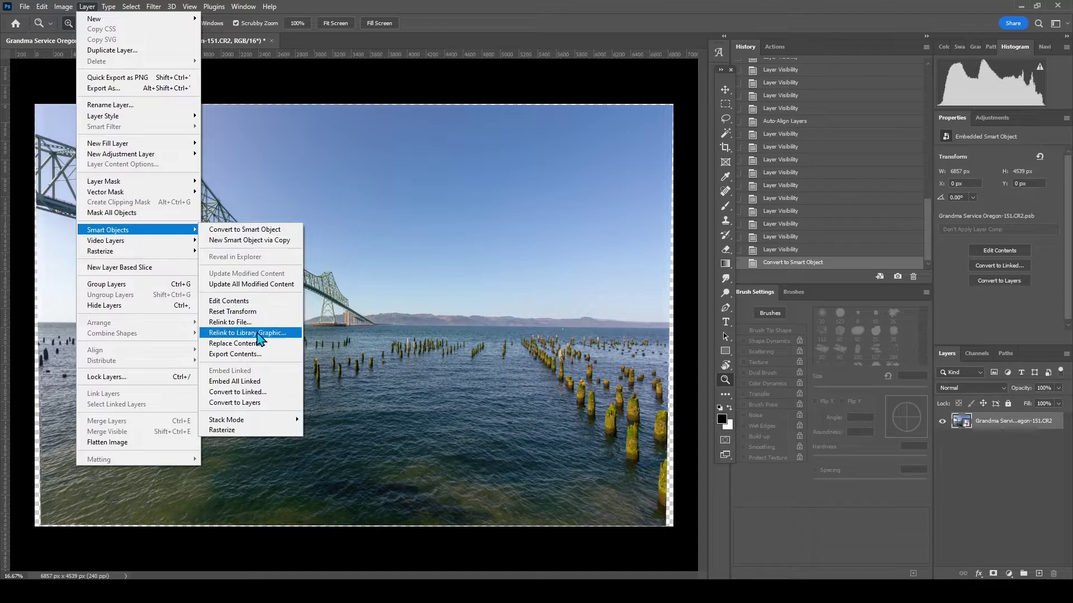
mouse_move(255, 428)
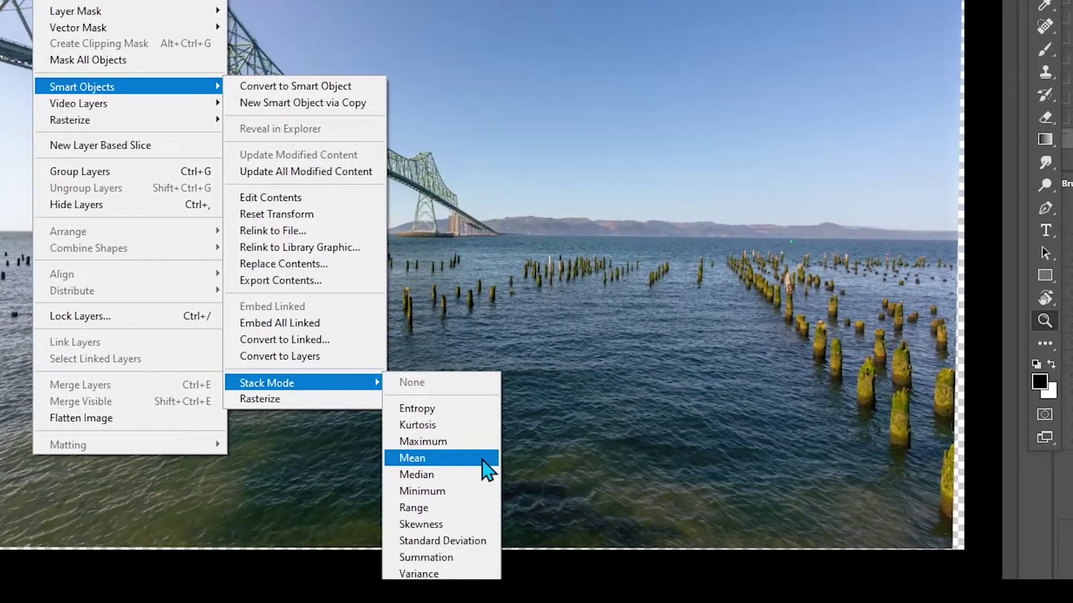
click(461, 462)
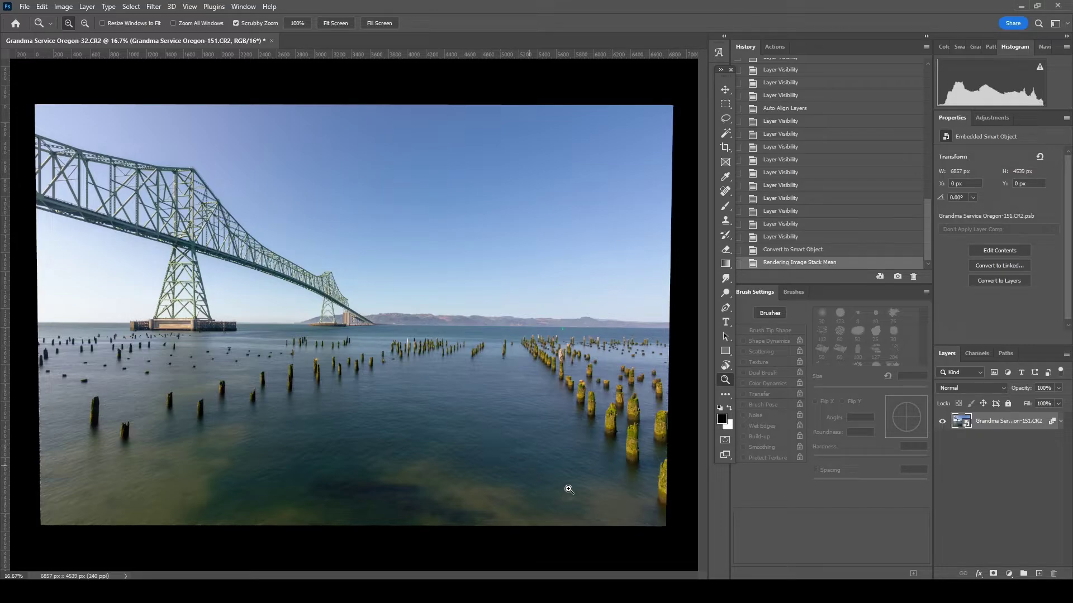
drag(646, 522, 683, 472)
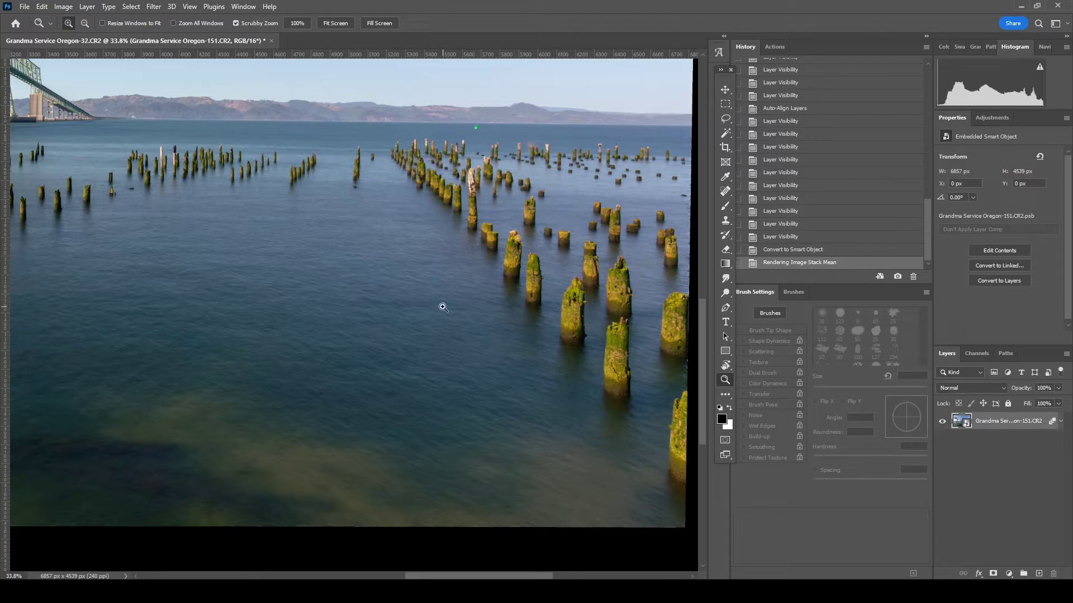
drag(477, 129, 533, 114)
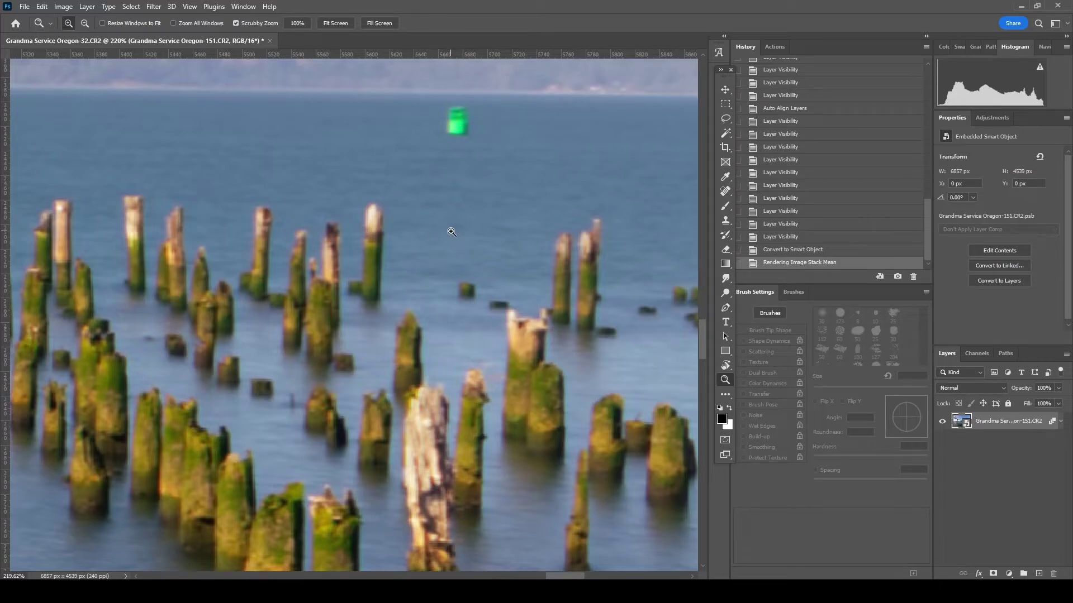
drag(452, 232, 340, 281)
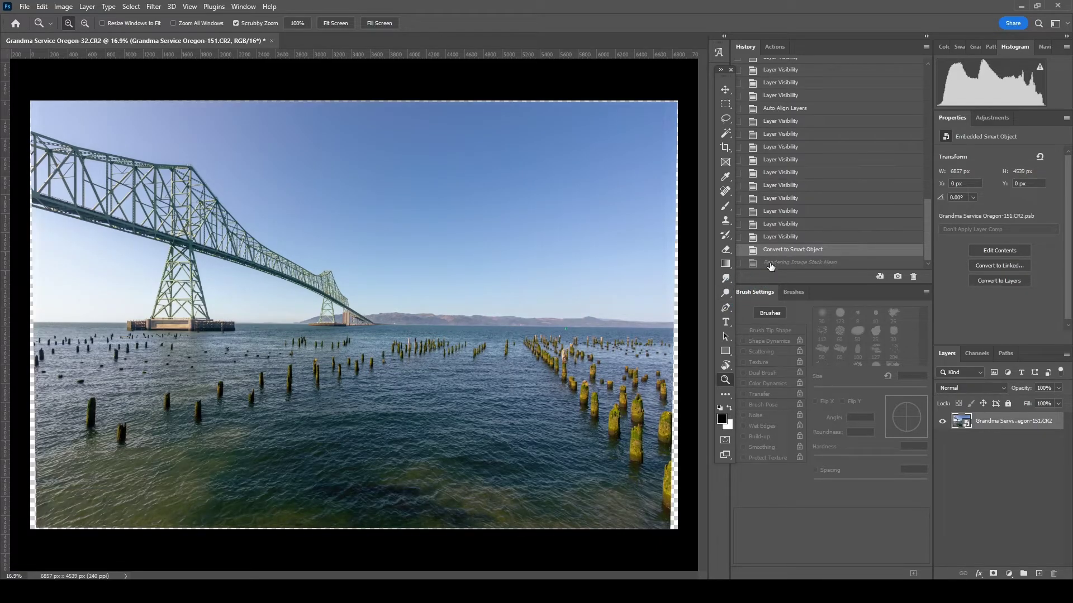
click(775, 263)
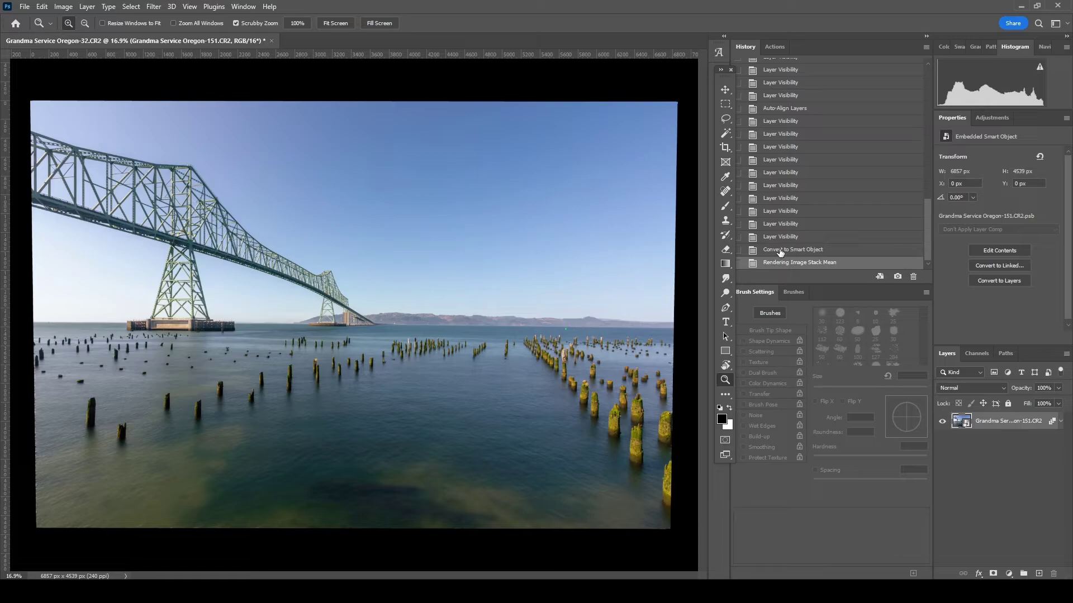
click(780, 250)
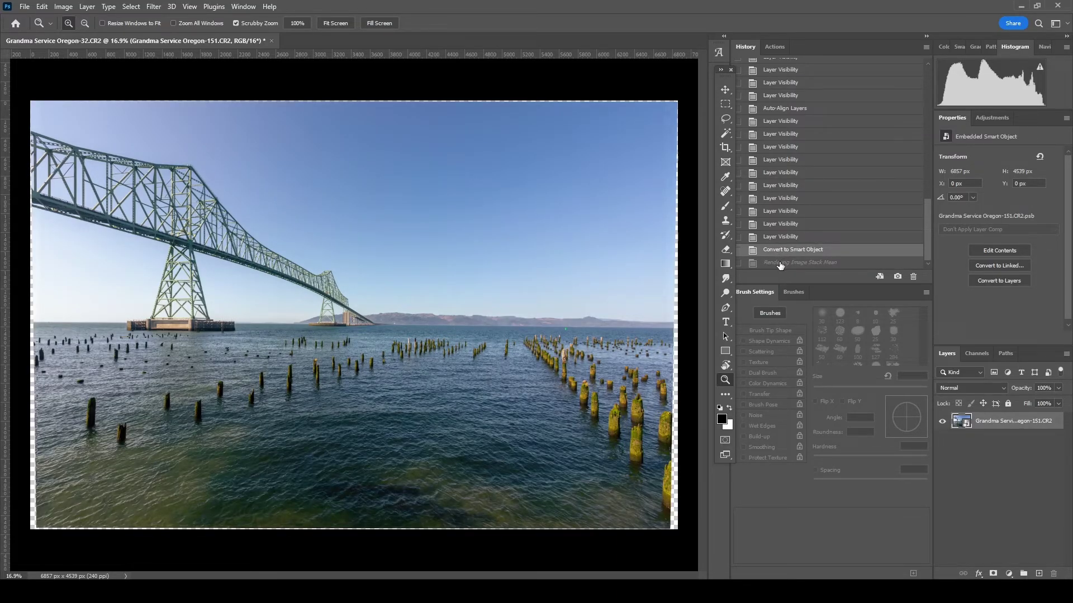
click(780, 263)
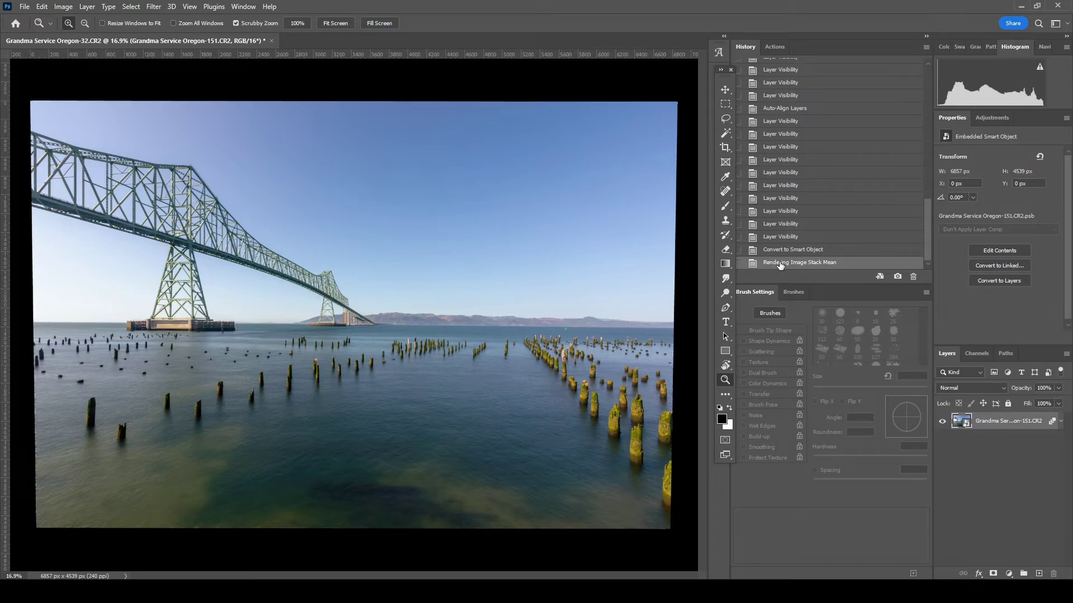